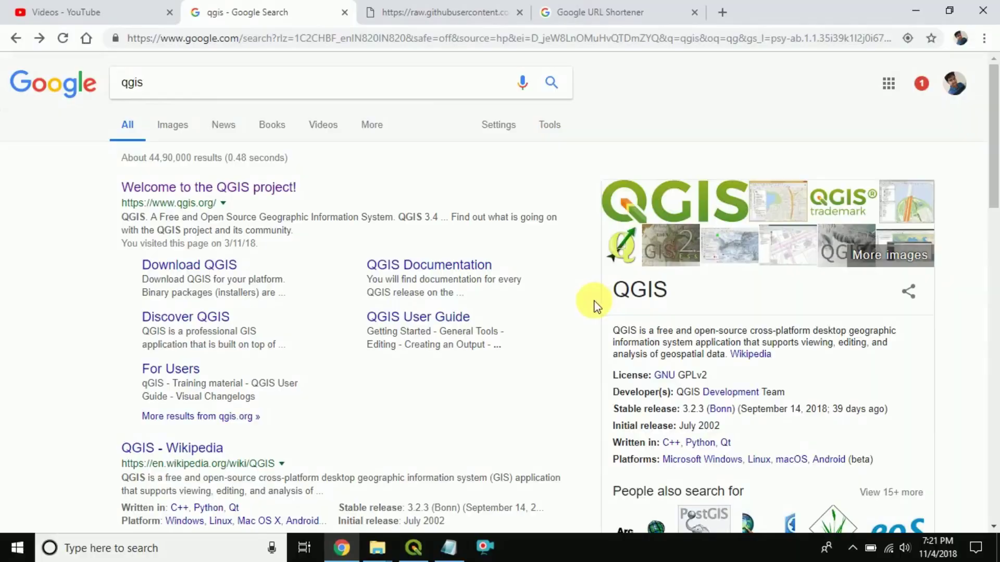
Load qgis.org from the 'Welcome to the QGIS project!' result and show the QGIS 3.4 Madeira slide.
left_click(234, 194)
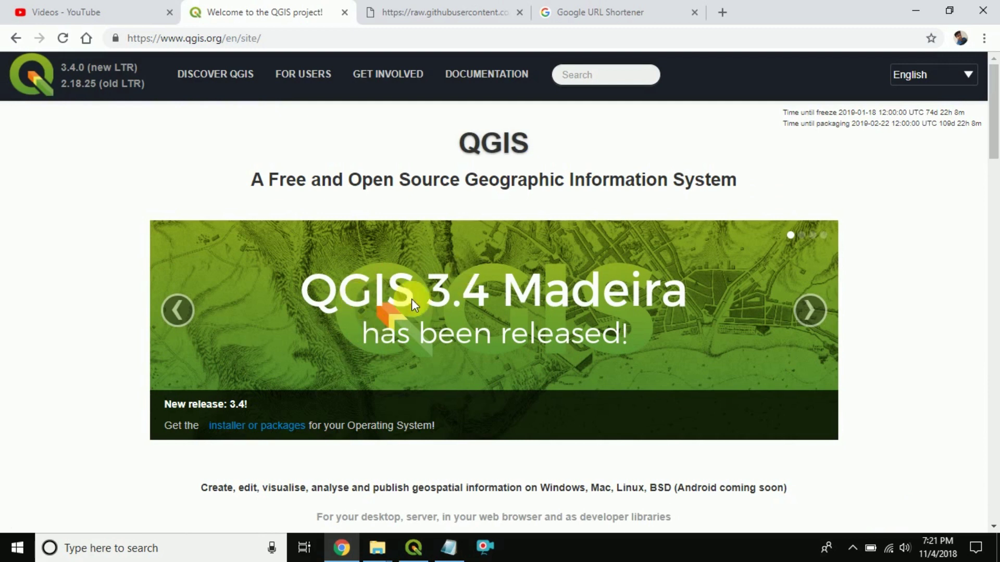
scroll(329, 308, "down", 1)
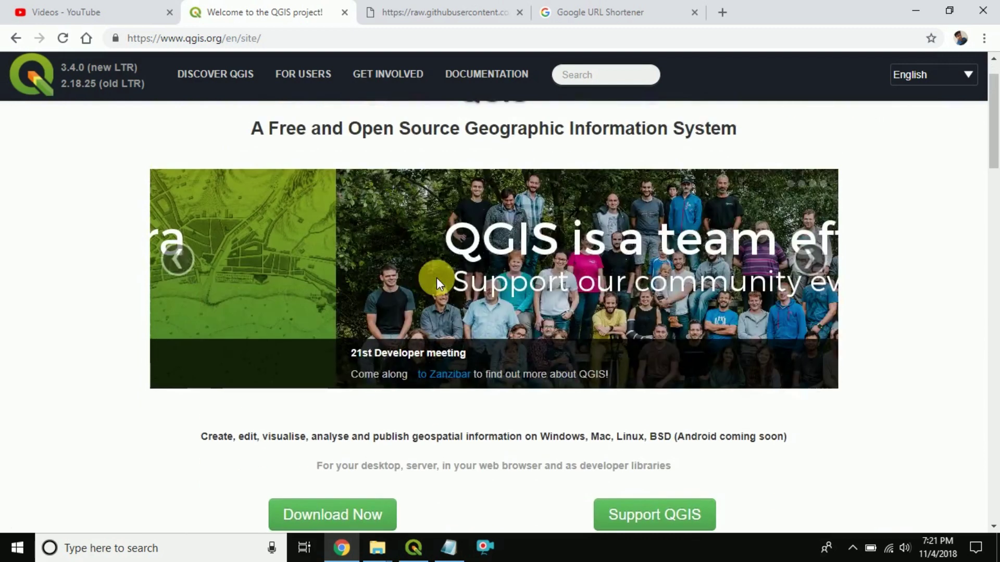
scroll(436, 277, "up", 1)
left_click(175, 312)
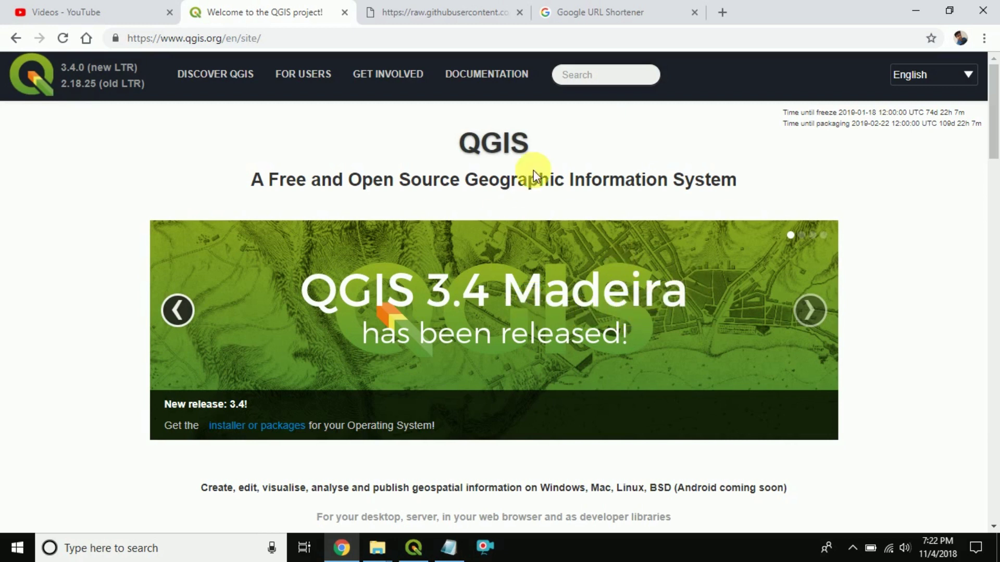
Minimize Chrome, refresh the desktop, and launch QGIS Desktop 3.4.0 from the QGIS 3.4 folder.
left_click(915, 10)
right_click(336, 91)
left_click(401, 134)
double_click(192, 30)
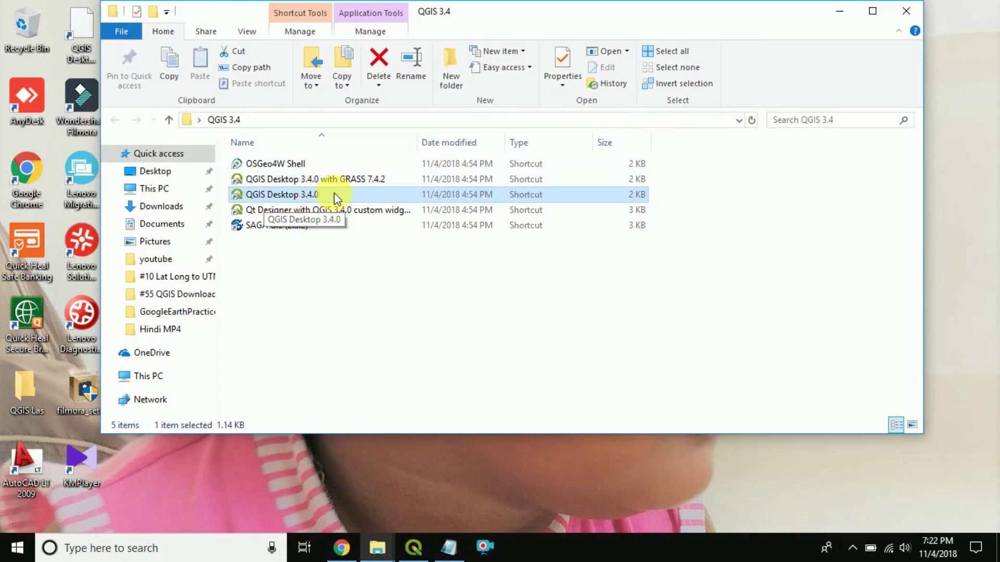
double_click(357, 194)
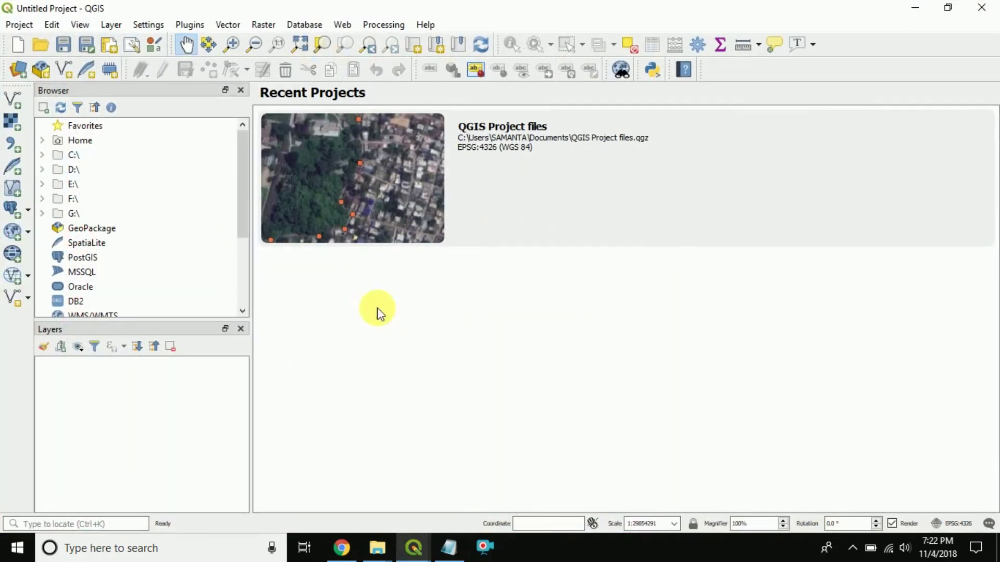
Search the plugin manager for 'openla', then open the recent project QGIS Project files.
left_click(207, 26)
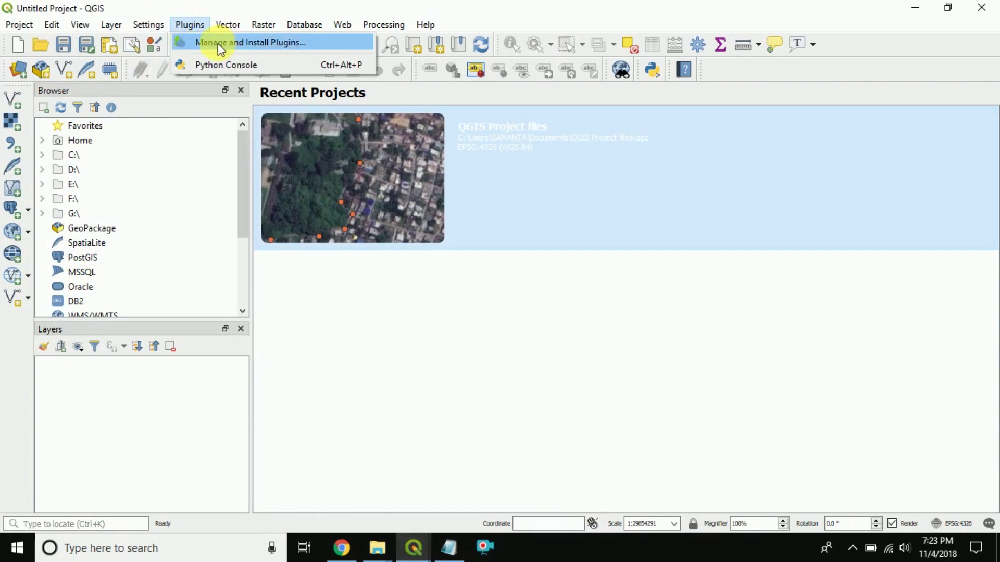
left_click(280, 40)
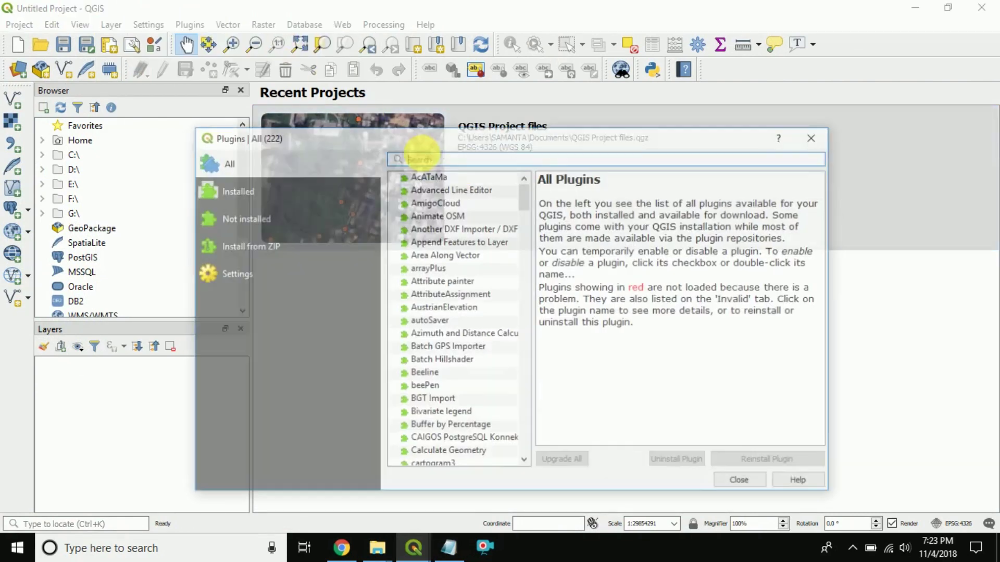
type("openlay")
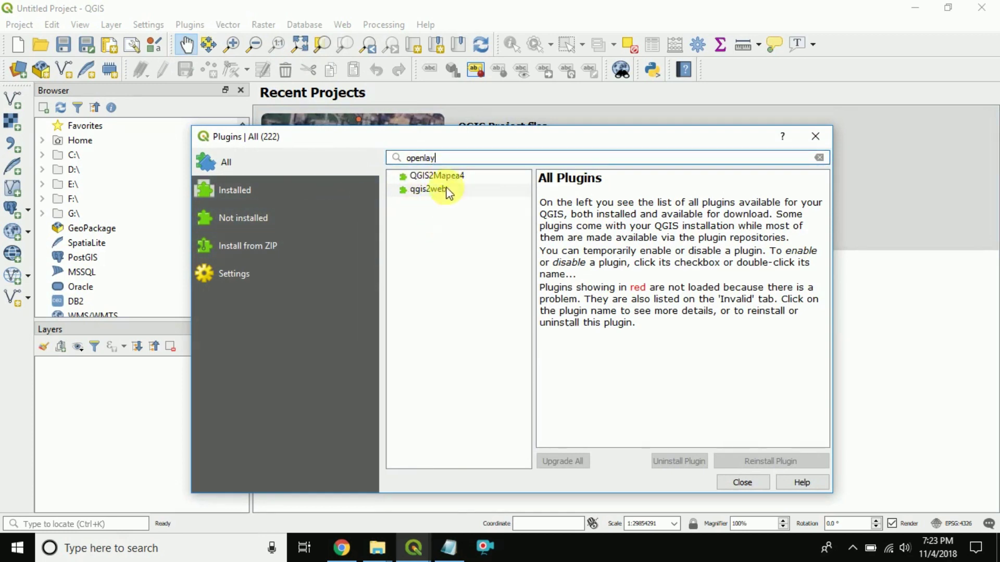
left_click(813, 134)
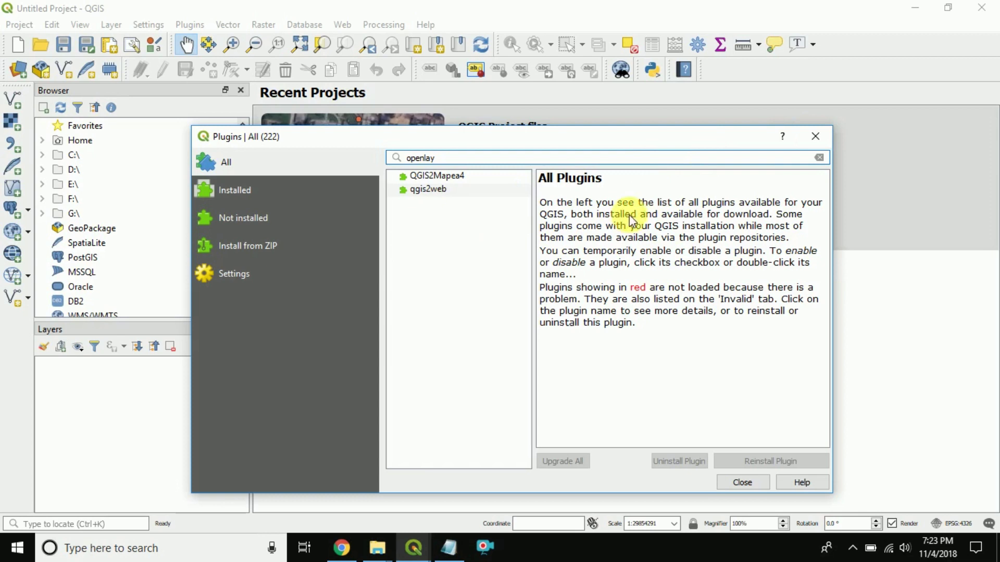
double_click(399, 182)
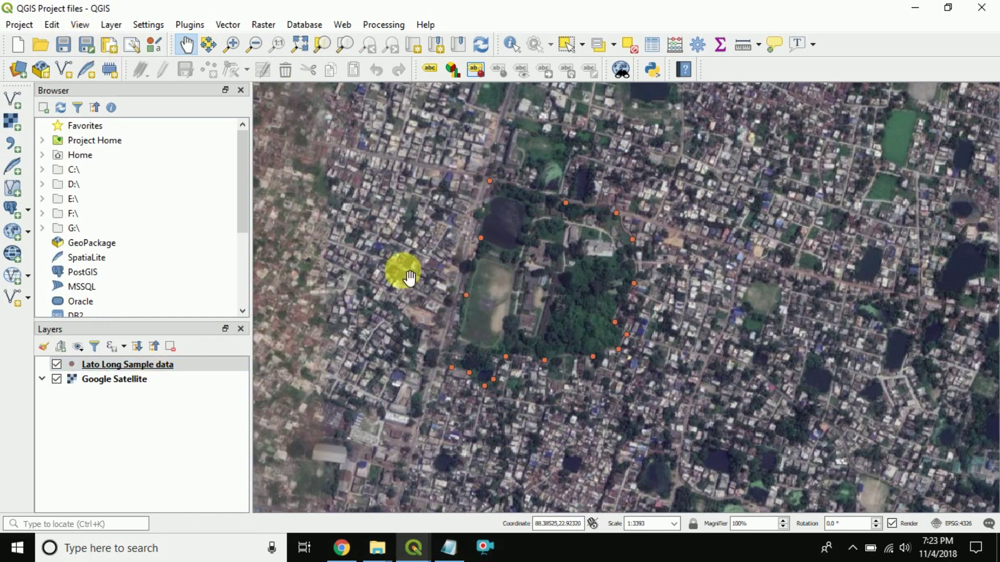
Pan the map and toggle the Google Satellite layer's visibility off and back on.
left_click_drag(737, 289, 736, 332)
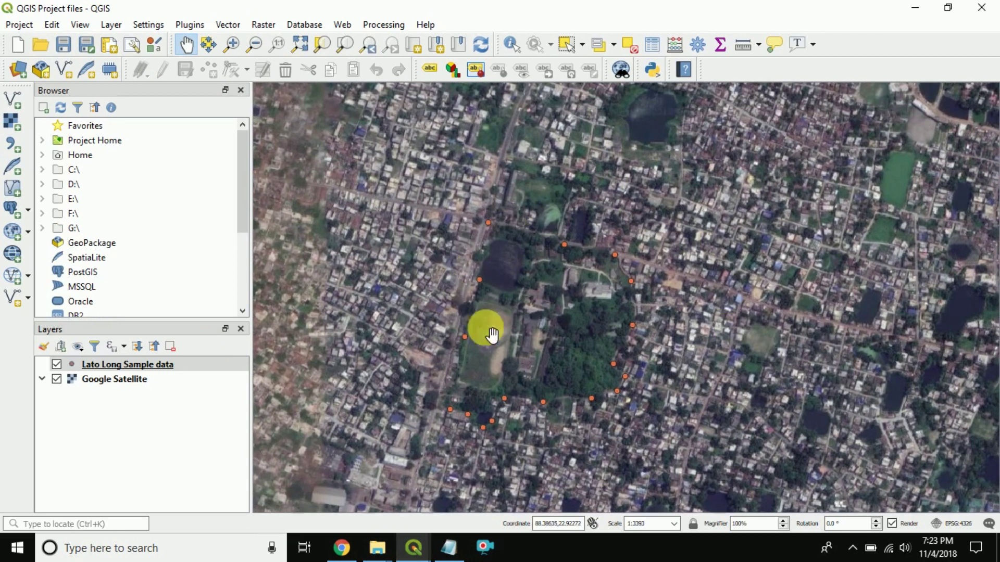
left_click(124, 381)
left_click(124, 366)
left_click(156, 380)
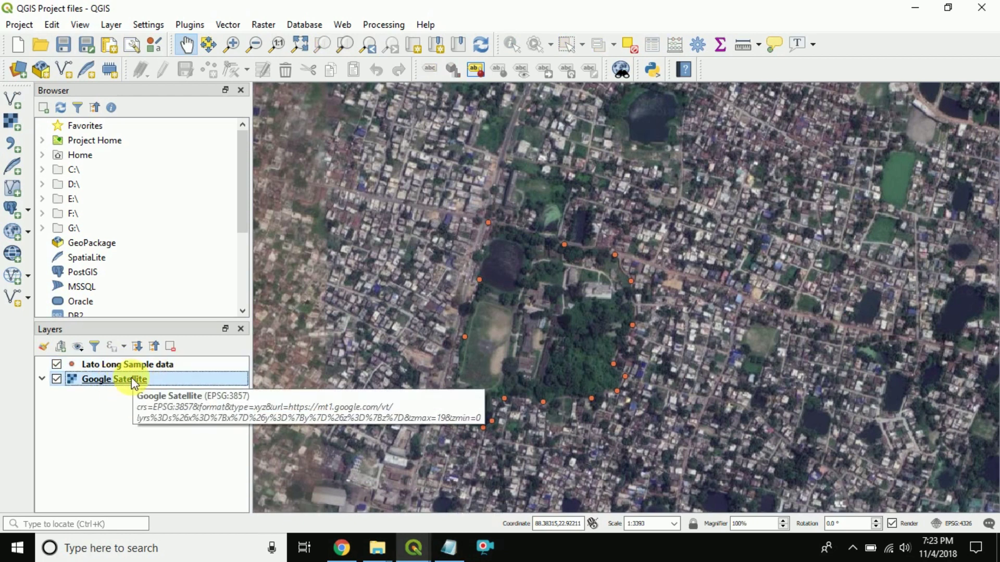
left_click_drag(402, 268, 384, 241)
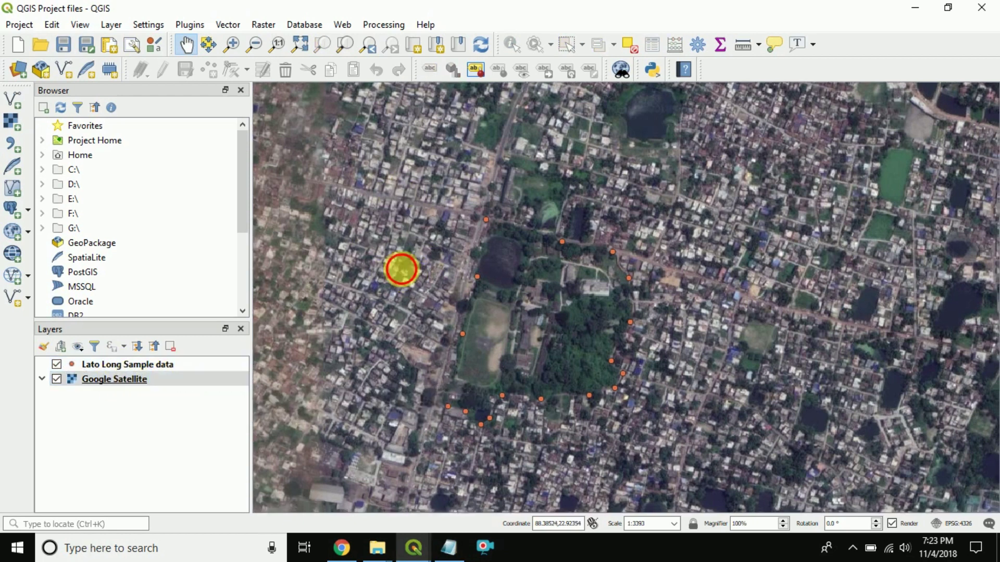
left_click(102, 380)
left_click(57, 379)
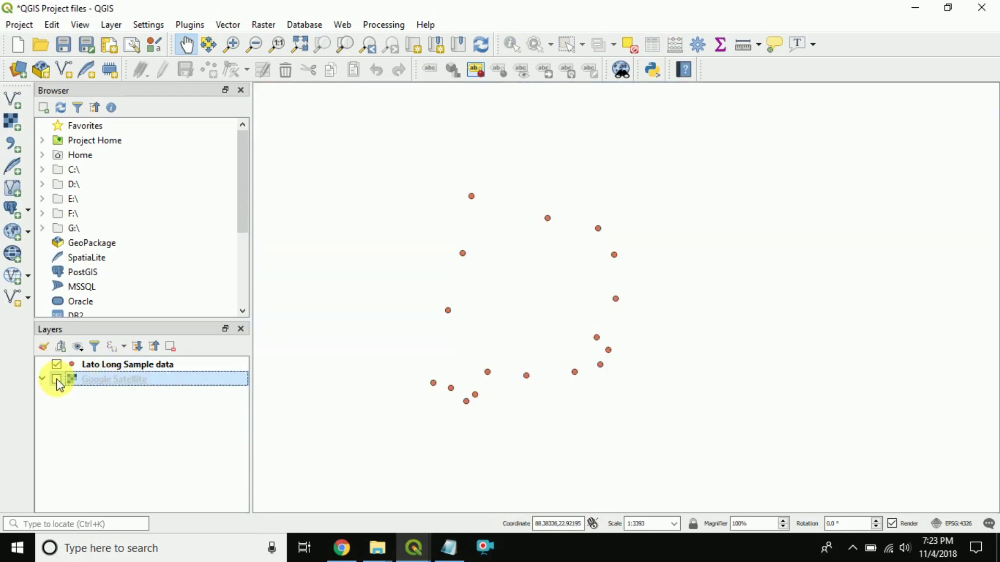
left_click(56, 379)
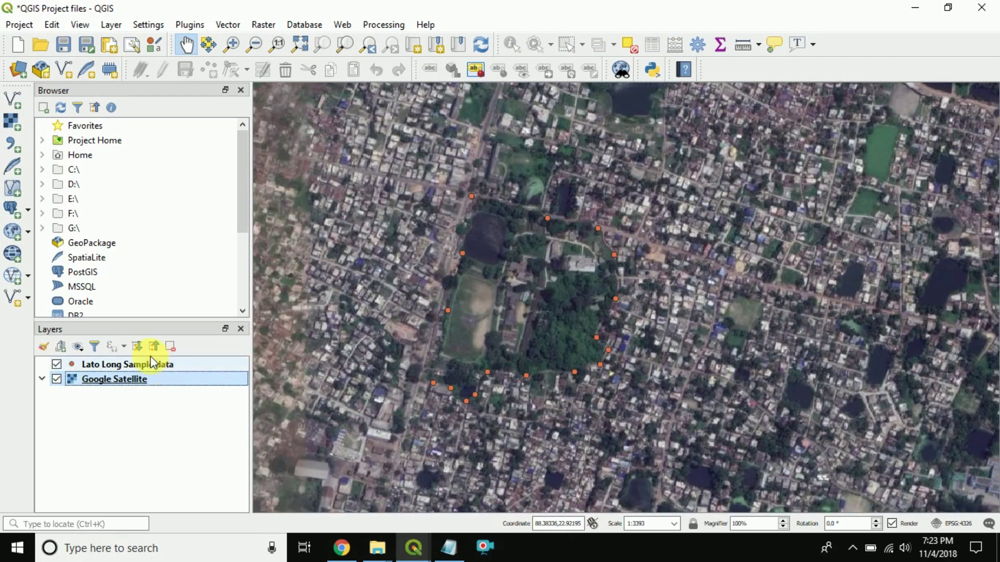
left_click(107, 365)
left_click(128, 377)
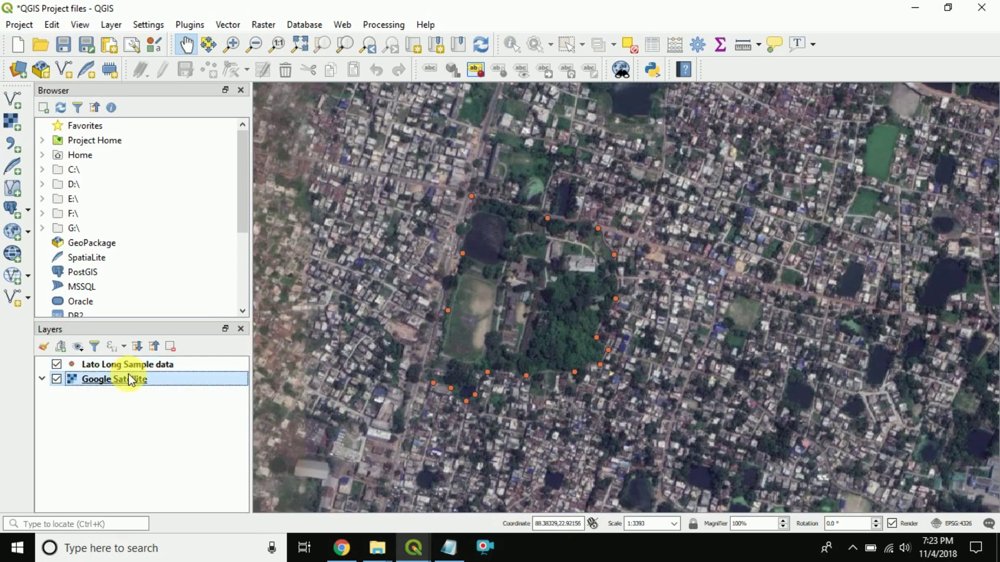
Remove the Google Satellite layer, confirm with OK, and recentre the Lato Long Sample data points.
right_click(117, 386)
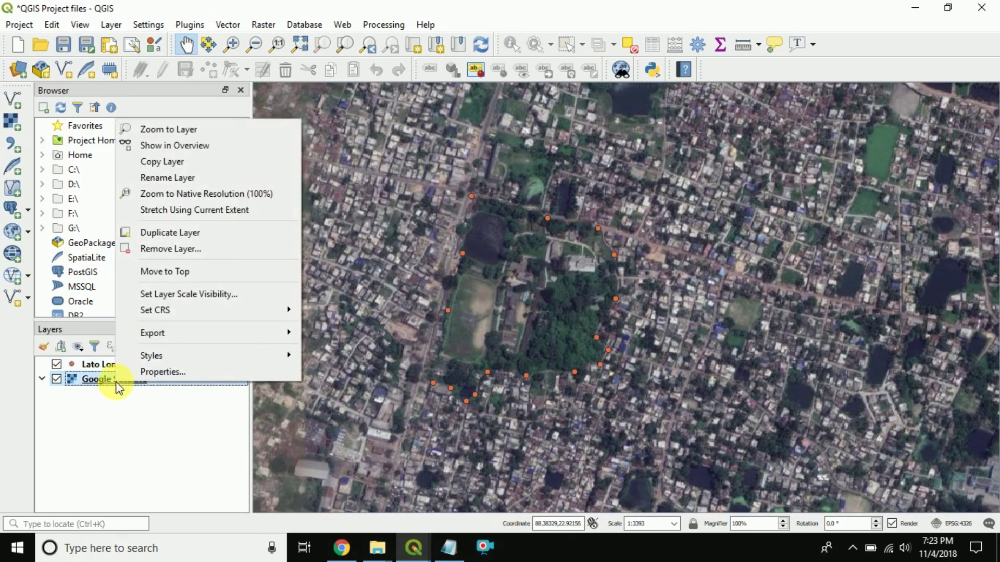
left_click(207, 259)
left_click(476, 290)
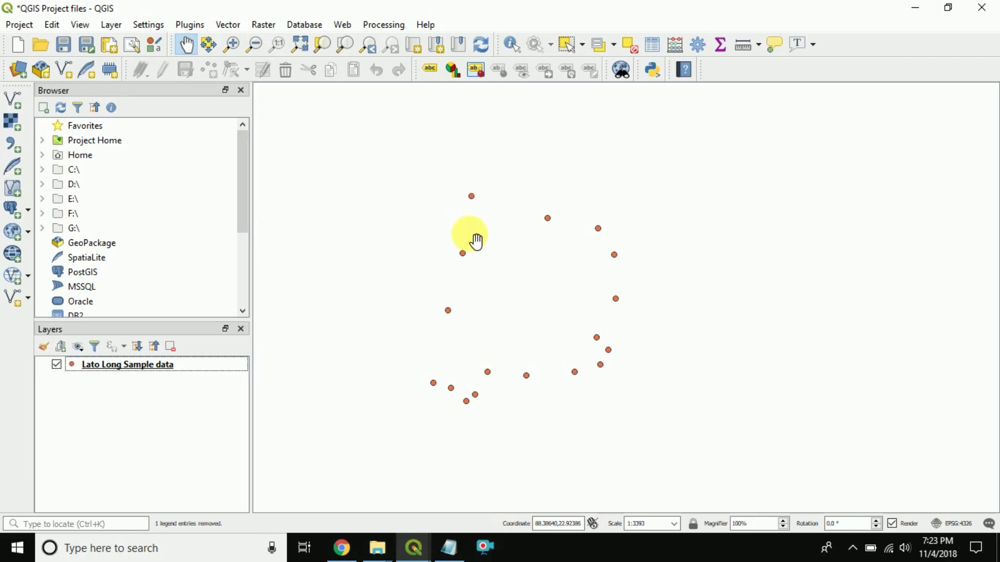
scroll(521, 270, "up", 1)
left_click_drag(511, 314, 522, 292)
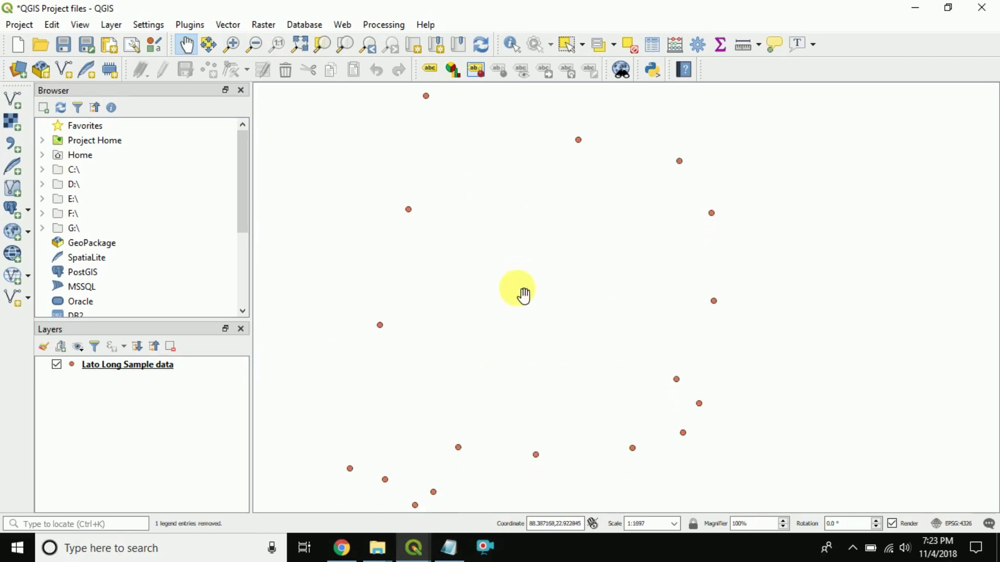
scroll(521, 307, "down", 1)
left_click(213, 364)
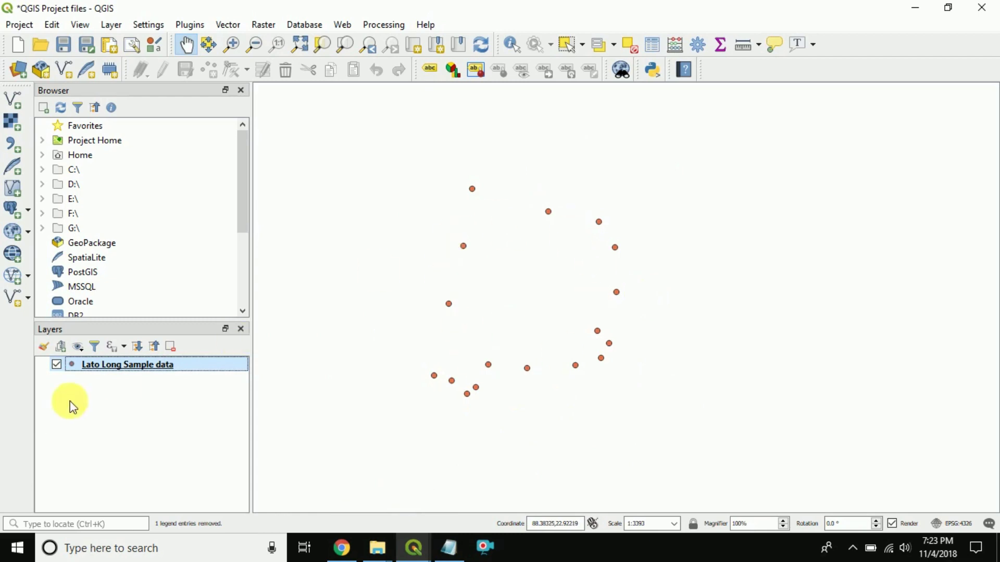
Create a new XYZ Tiles connection named 'SS Google Map Satellite' from the Browser panel.
left_click_drag(242, 227, 241, 299)
mouse_move(243, 254)
left_mouse_down()
mouse_move(247, 170)
mouse_move(257, 256)
left_mouse_up()
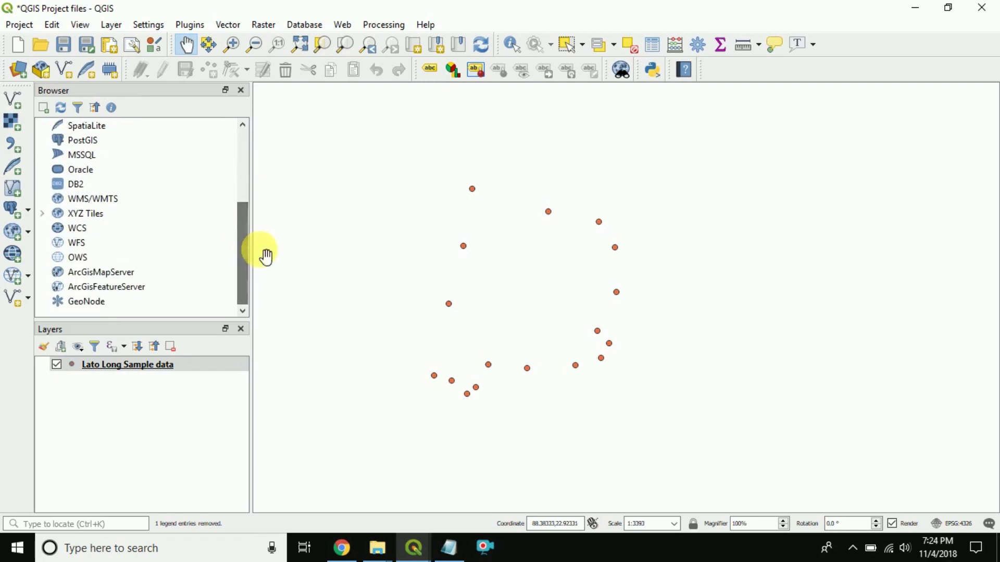
left_click_drag(247, 220, 245, 141)
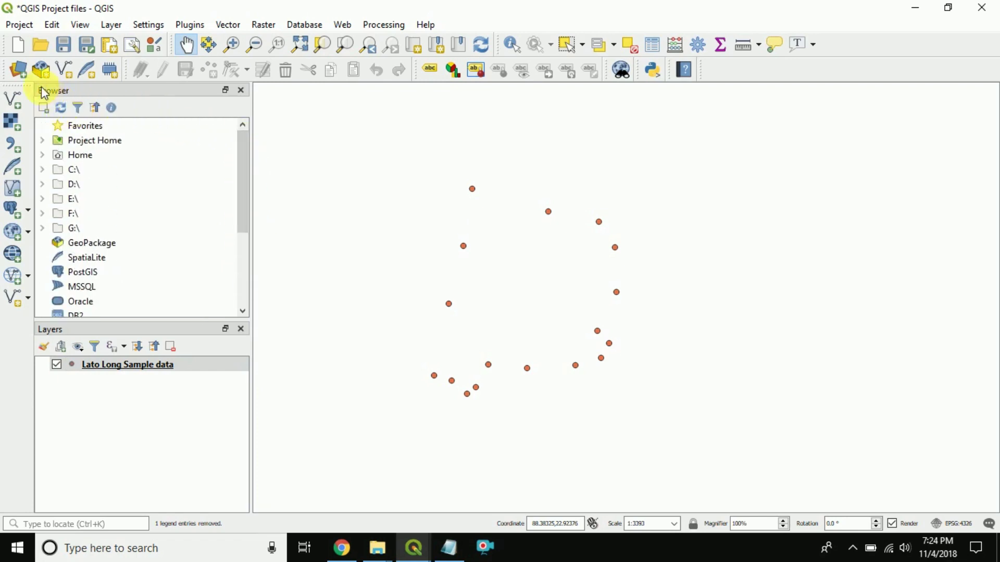
left_click_drag(243, 144, 244, 209)
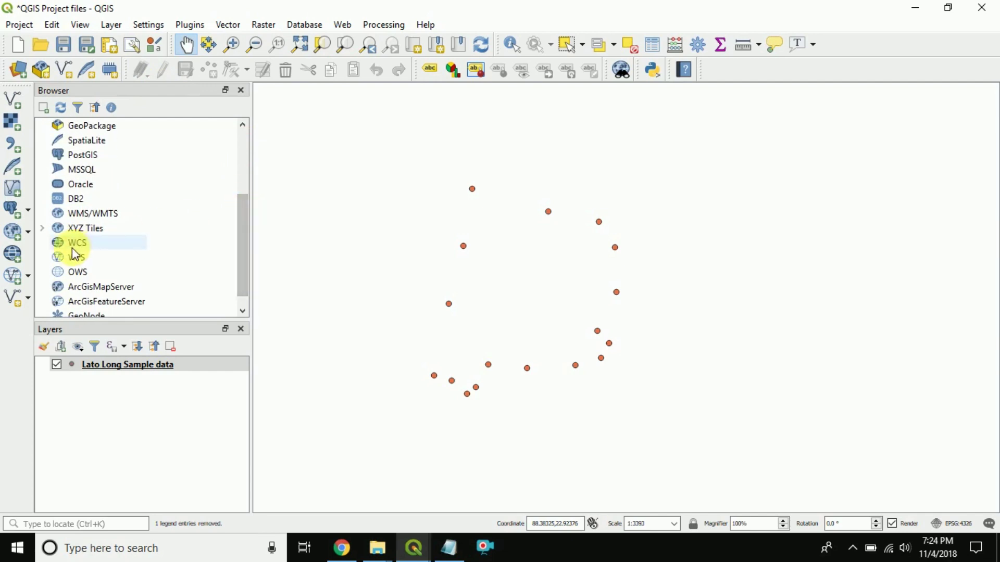
left_click(85, 231)
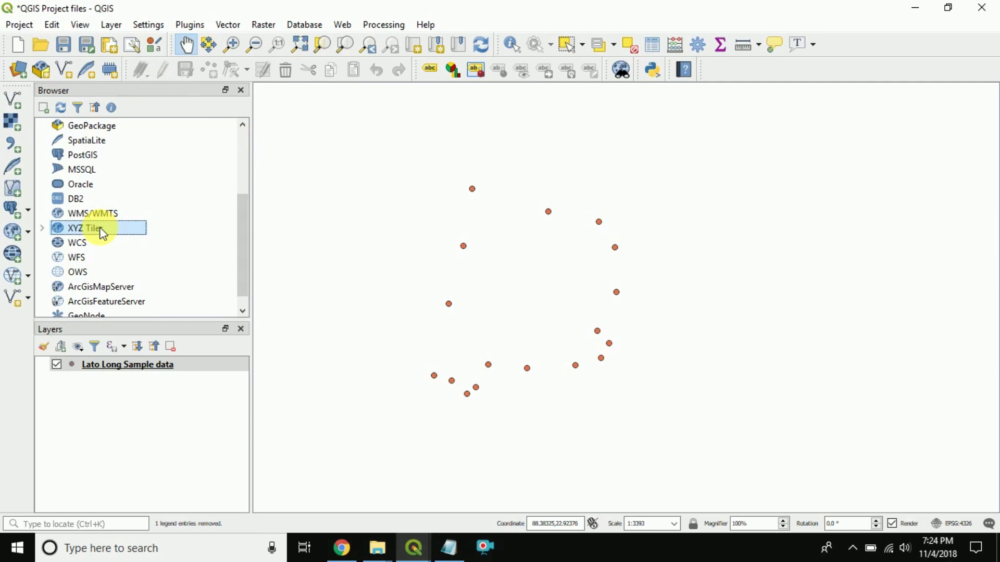
right_click(116, 235)
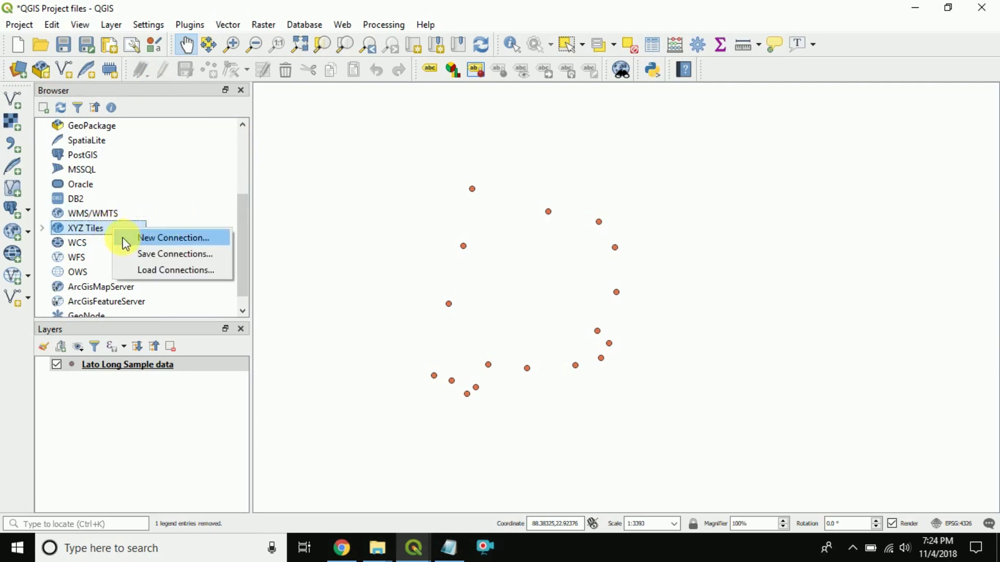
left_click(188, 241)
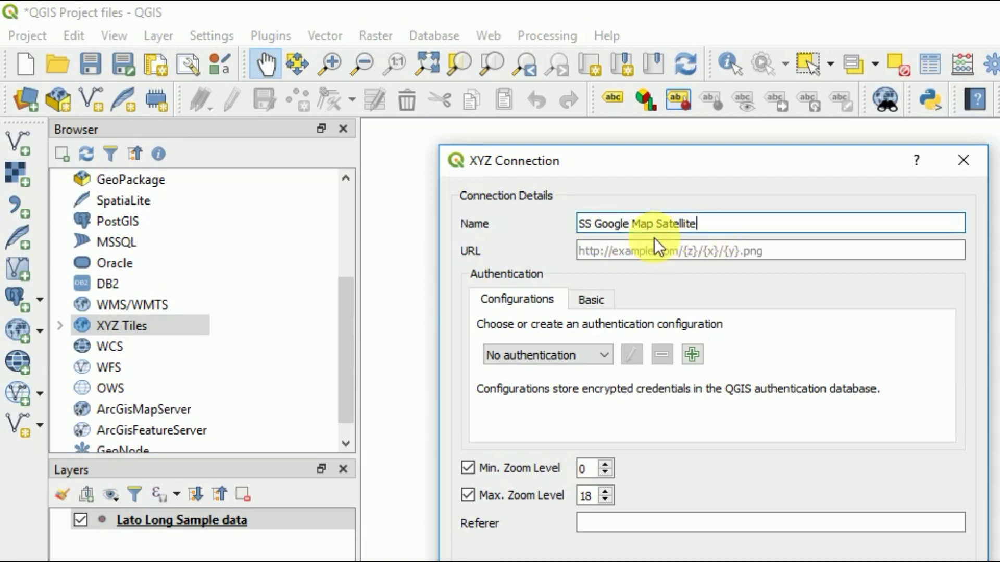
left_click(644, 257)
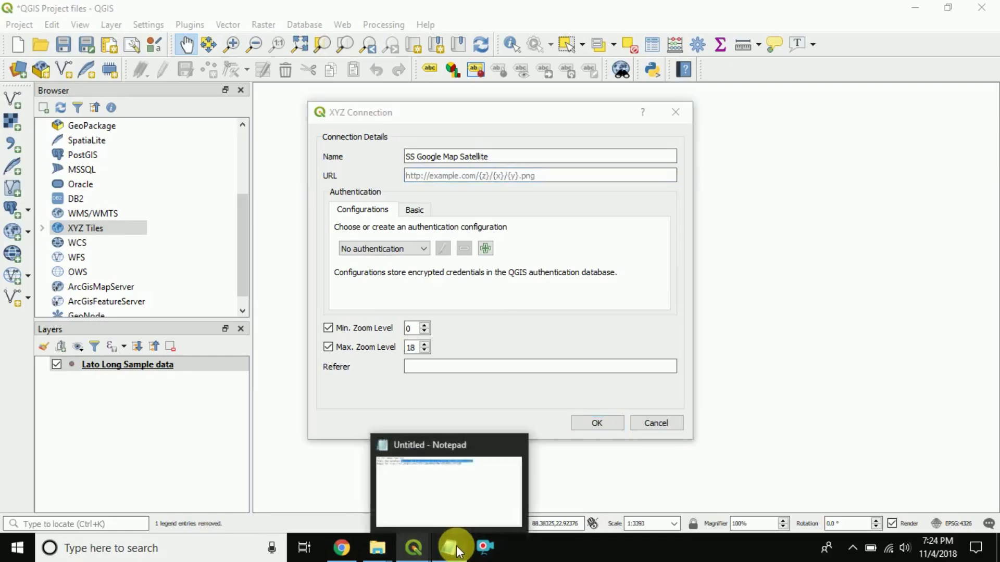
Copy the full Google Map Satellite tile URL from the Notepad notes, then minimize Notepad.
left_click(448, 546)
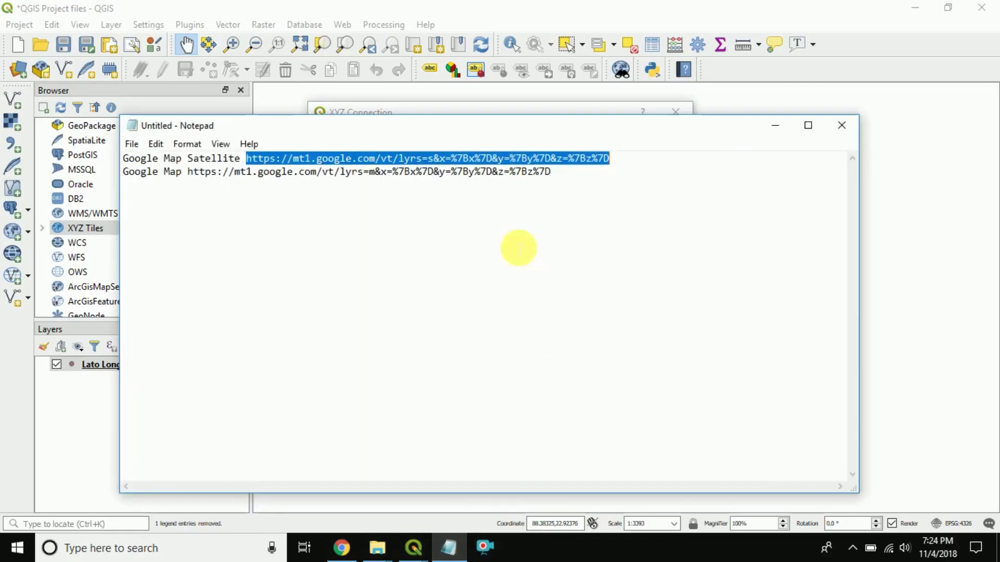
left_click_drag(576, 180, 134, 165)
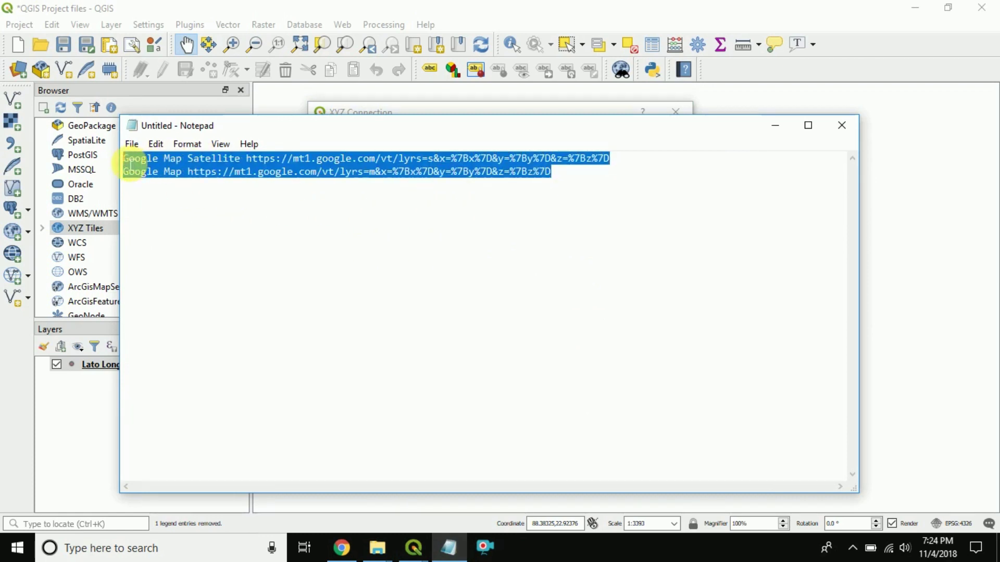
left_click(374, 179)
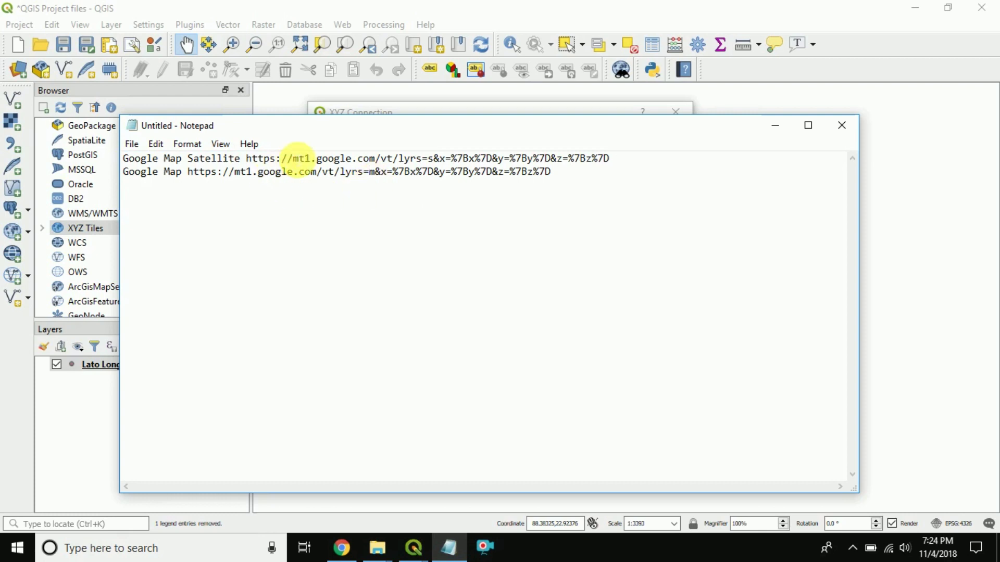
left_click_drag(247, 158, 617, 157)
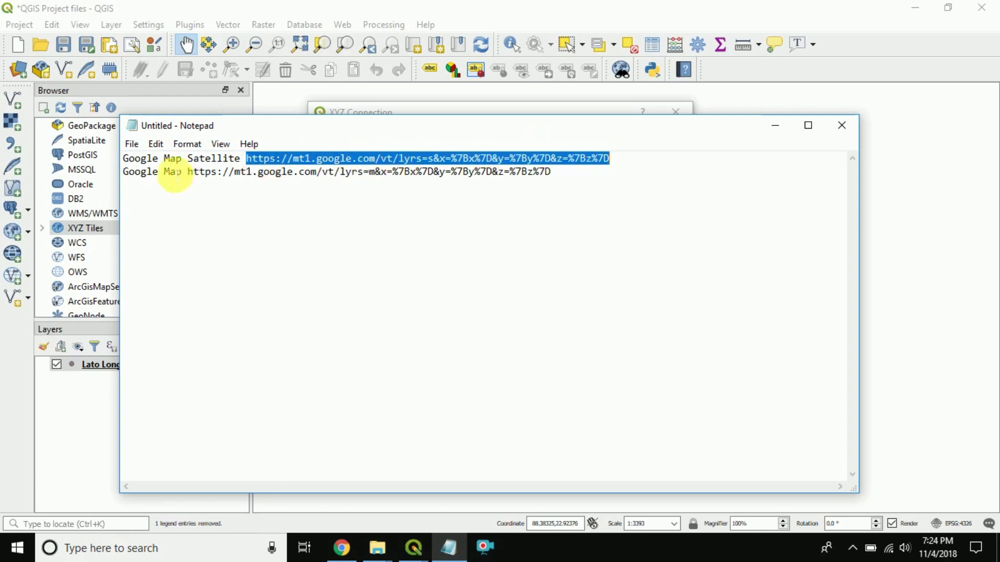
left_click_drag(189, 172, 551, 172)
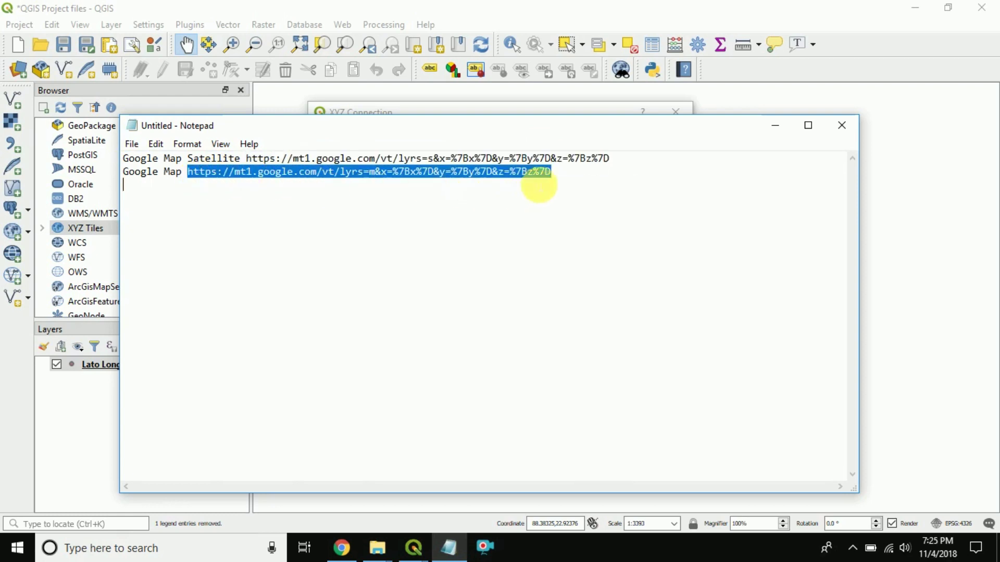
left_click(221, 172)
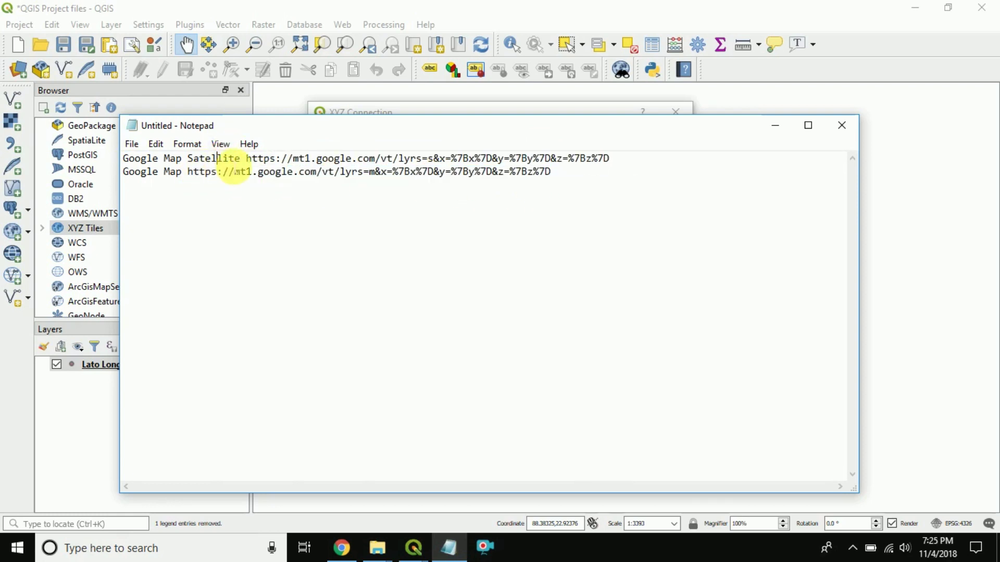
left_click_drag(249, 161, 625, 156)
right_click(585, 160)
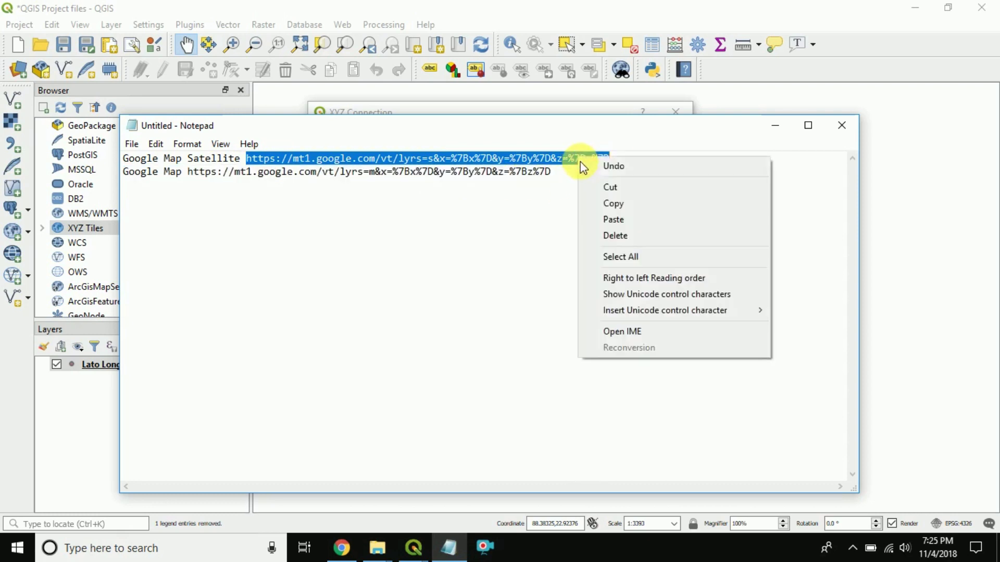
left_click(643, 204)
left_click(781, 123)
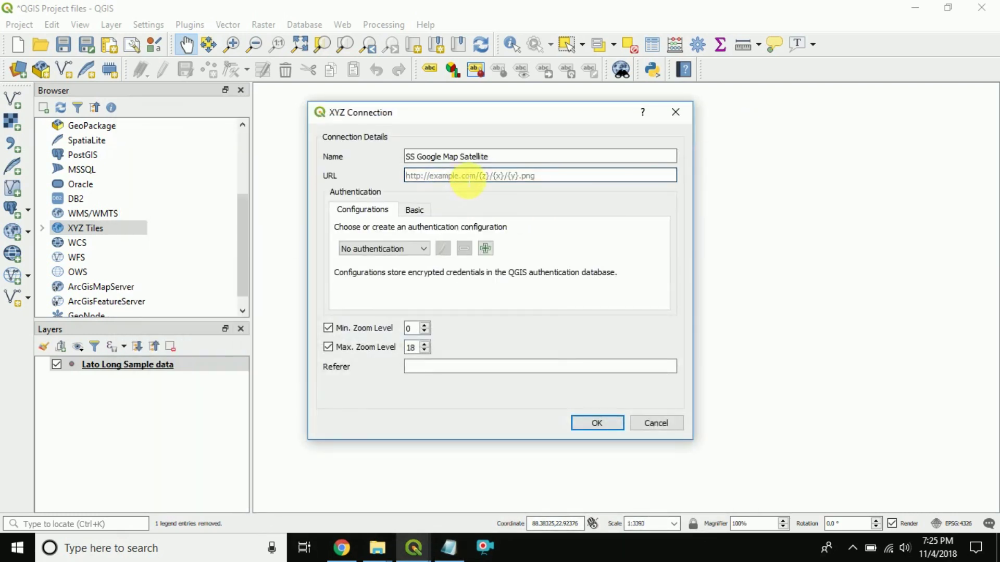
Paste the satellite tile URL, save the connection, and select SS Google Map Satellite under XYZ Tiles.
right_click(468, 178)
left_click(507, 254)
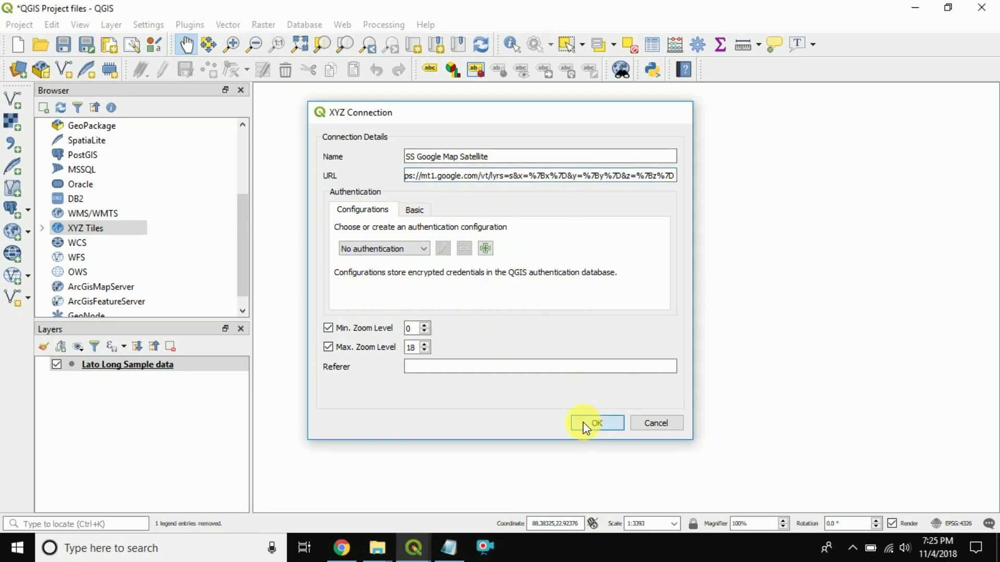
left_click(596, 423)
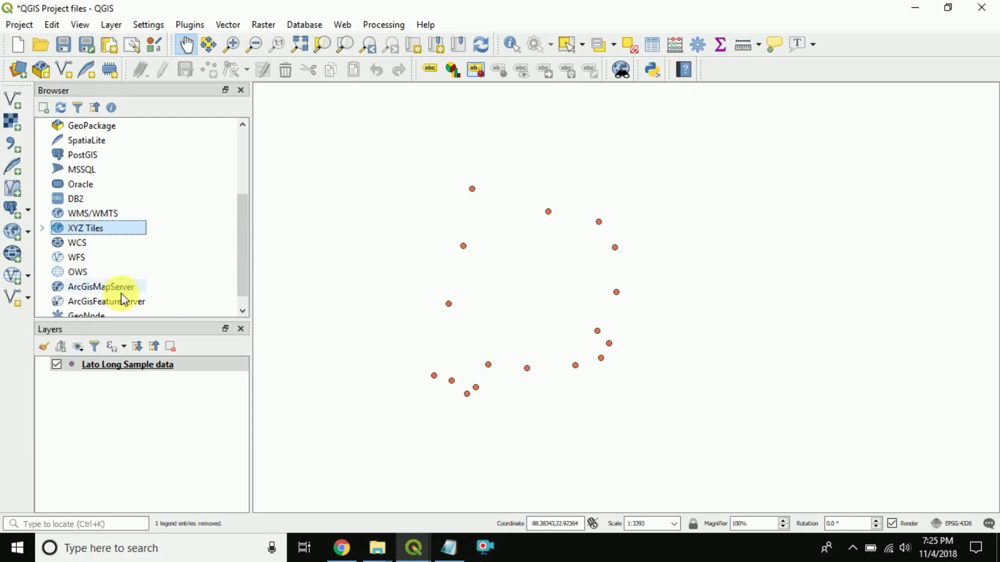
left_click(42, 228)
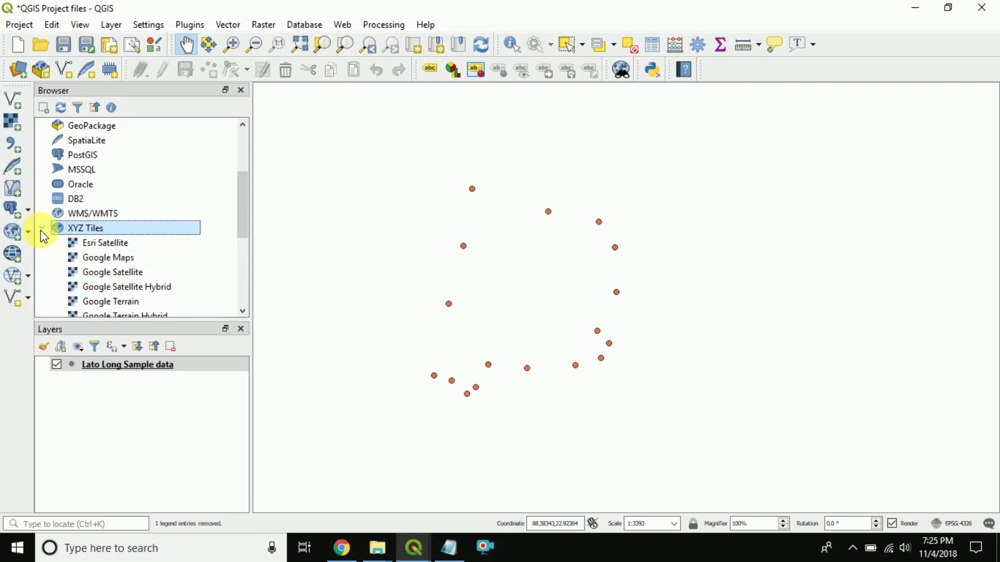
left_click_drag(243, 210, 234, 265)
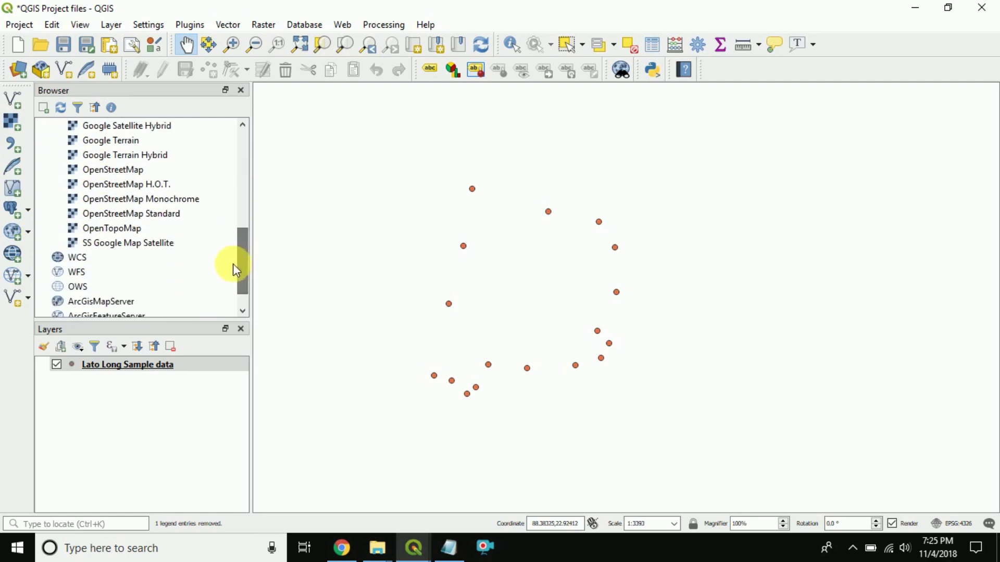
left_click(121, 240)
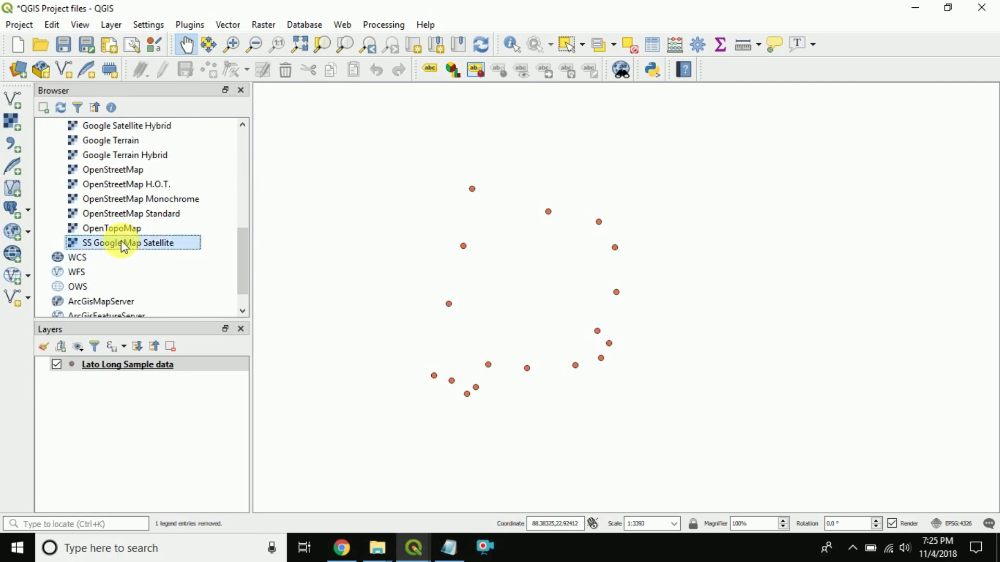
scroll(156, 248, "up", 1)
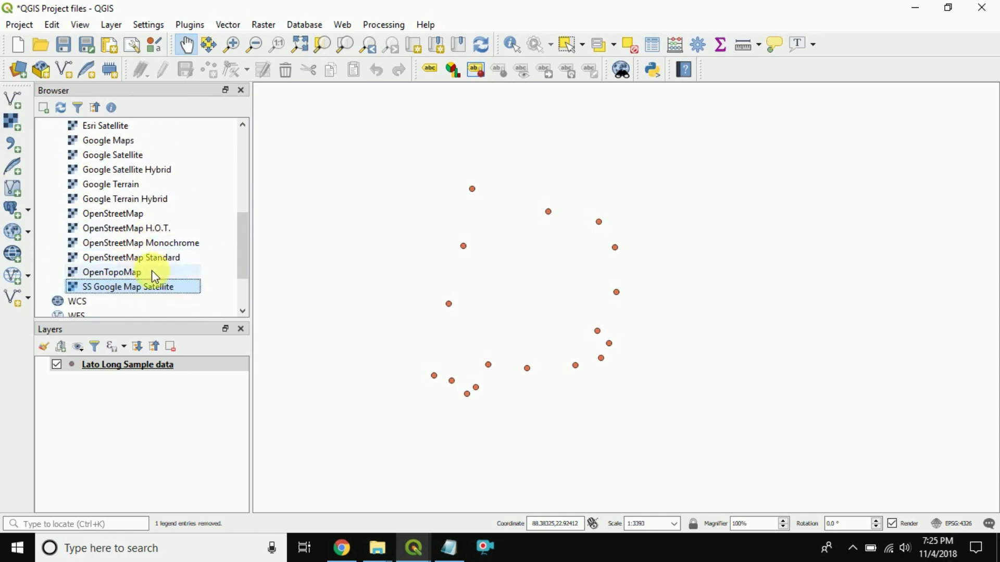
Add SS Google Map Satellite as a layer, move Lato Long Sample data above it, and recentre the points.
double_click(130, 287)
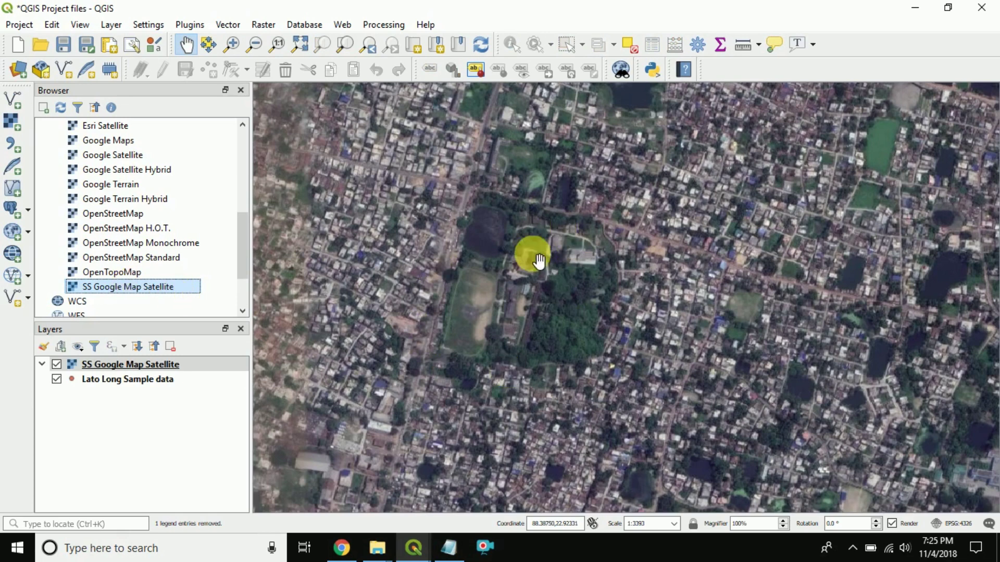
left_click(133, 368)
left_click(128, 381)
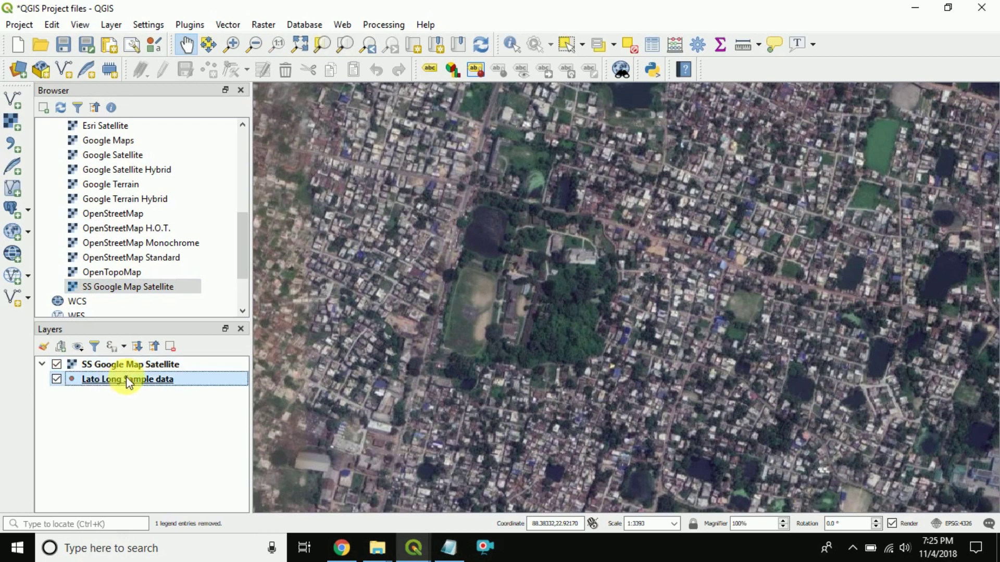
mouse_move(128, 383)
left_mouse_down()
mouse_move(210, 374)
mouse_move(123, 364)
left_mouse_up()
scroll(512, 332, "up", 1)
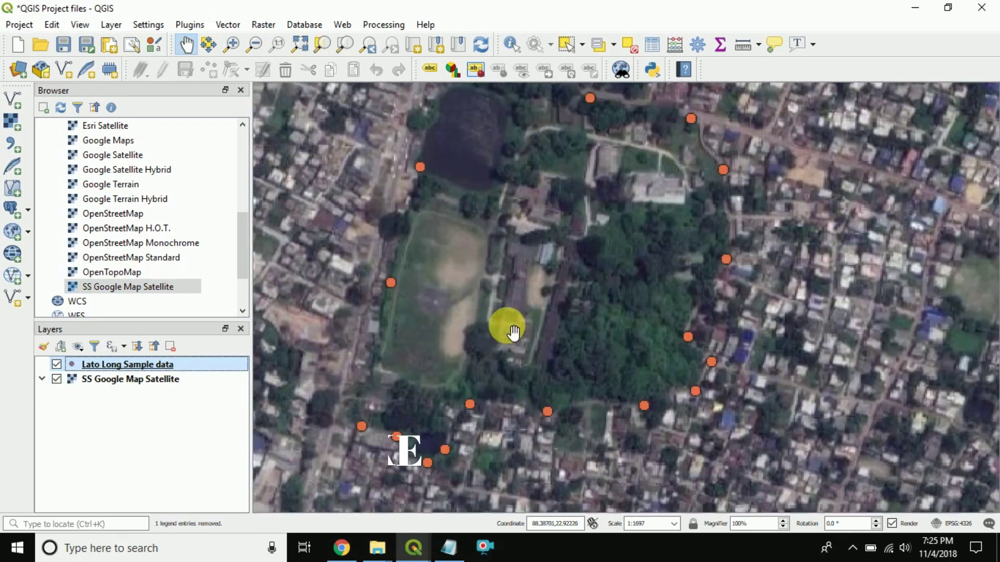
left_click_drag(523, 323, 575, 289)
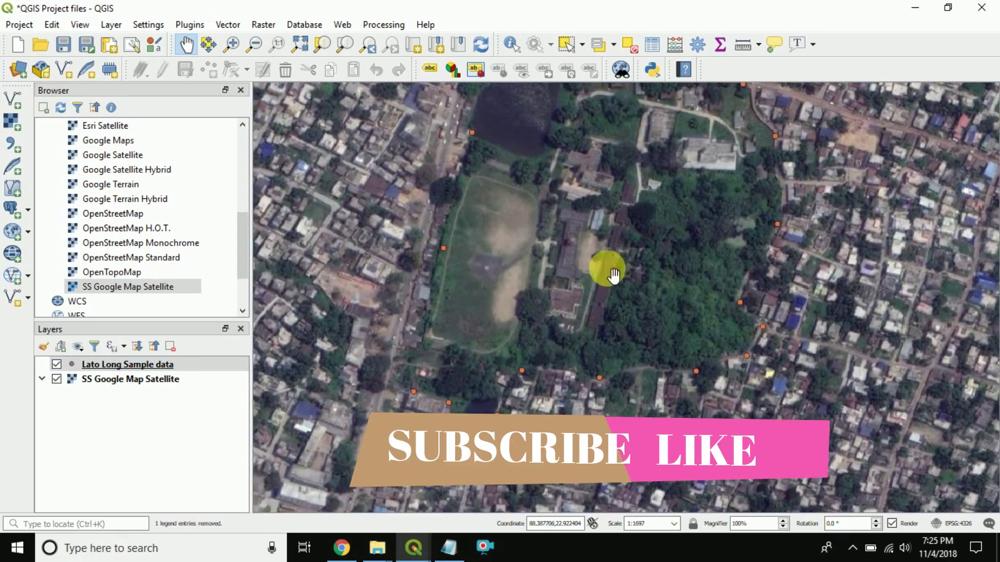
left_click_drag(631, 357, 639, 329)
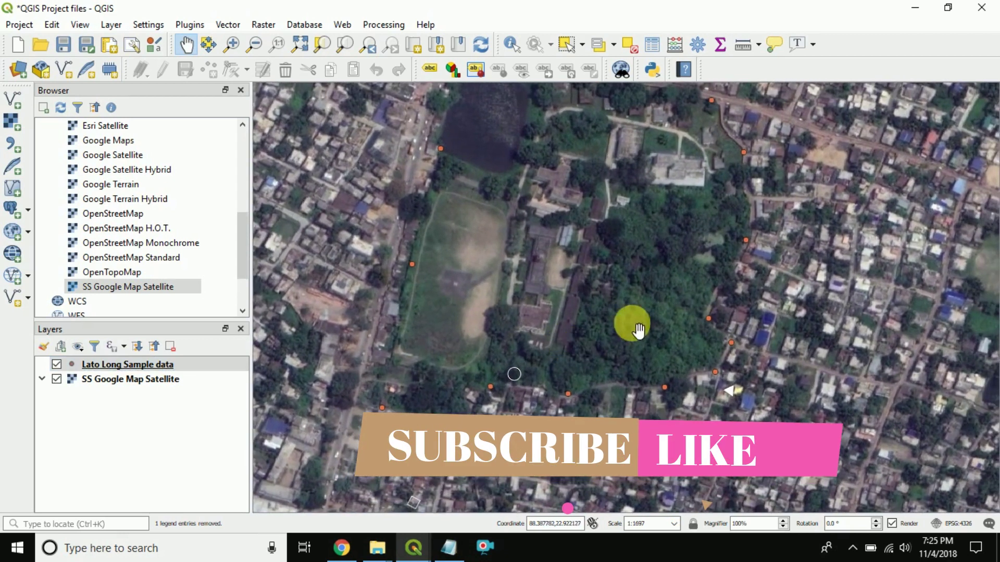